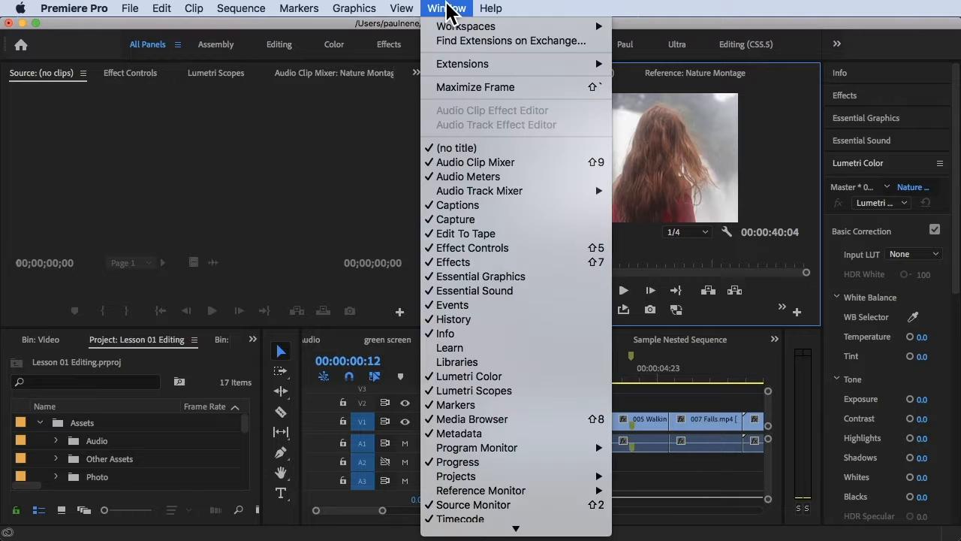
Step: Play the opening clips of the Nature Montage sequence and return the playhead to the start of the sequence
left_click(327, 186)
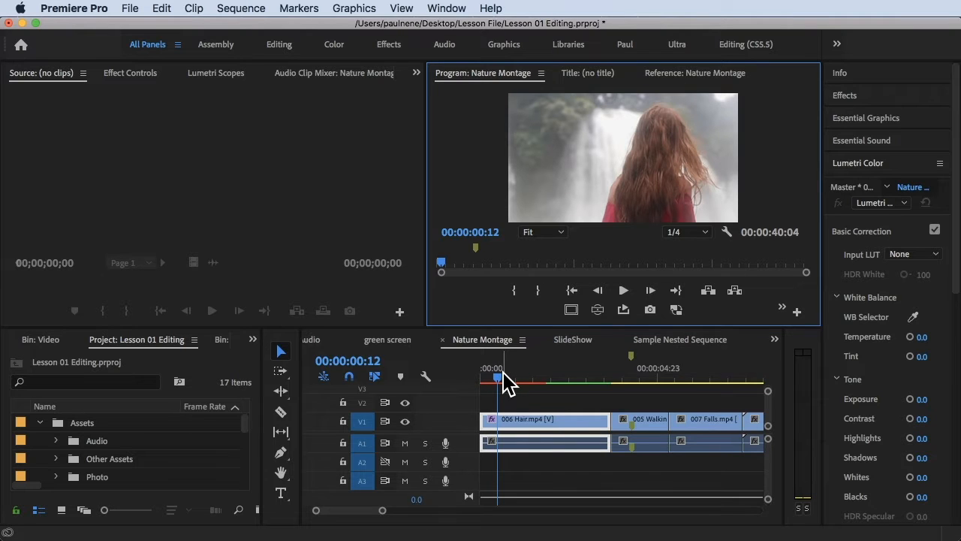
left_click_drag(504, 384, 475, 389)
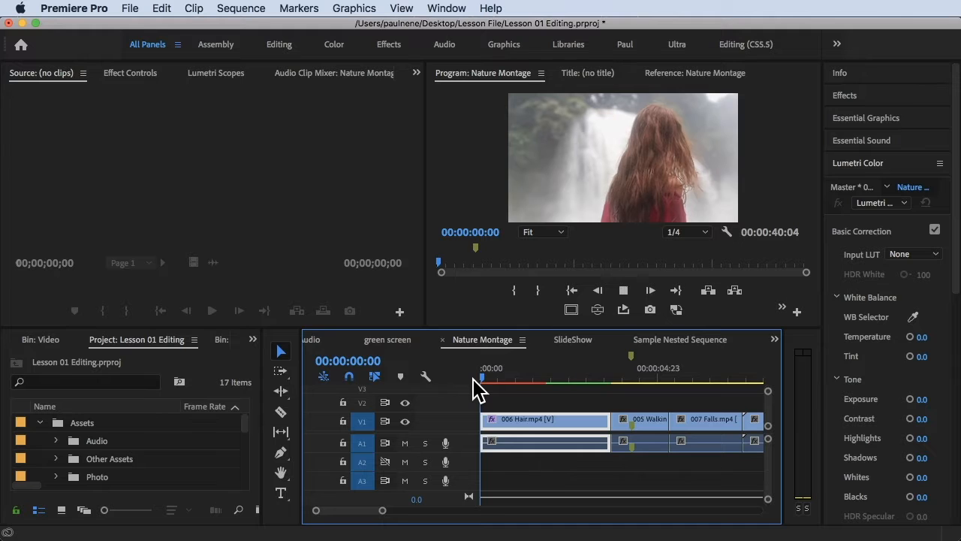
key("space")
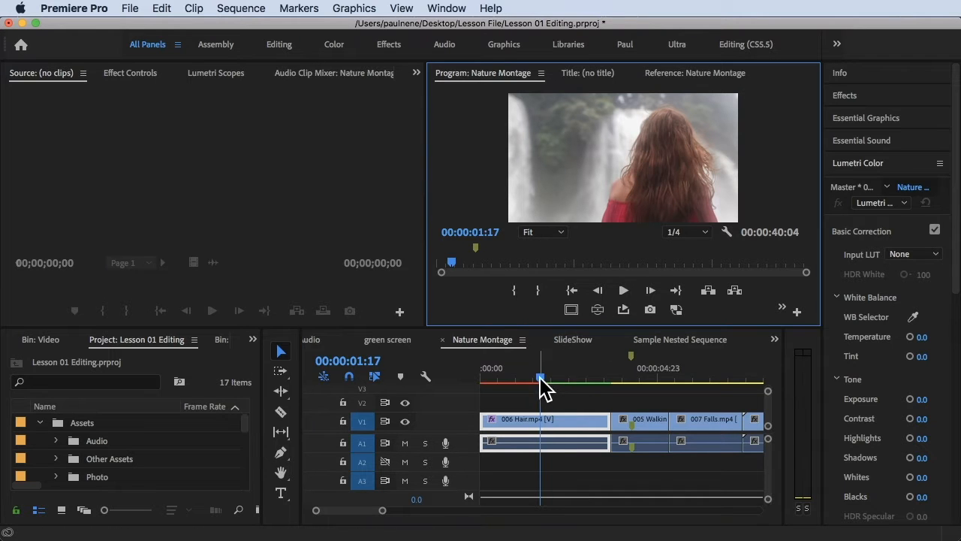
left_click_drag(541, 379, 464, 383)
key("space")
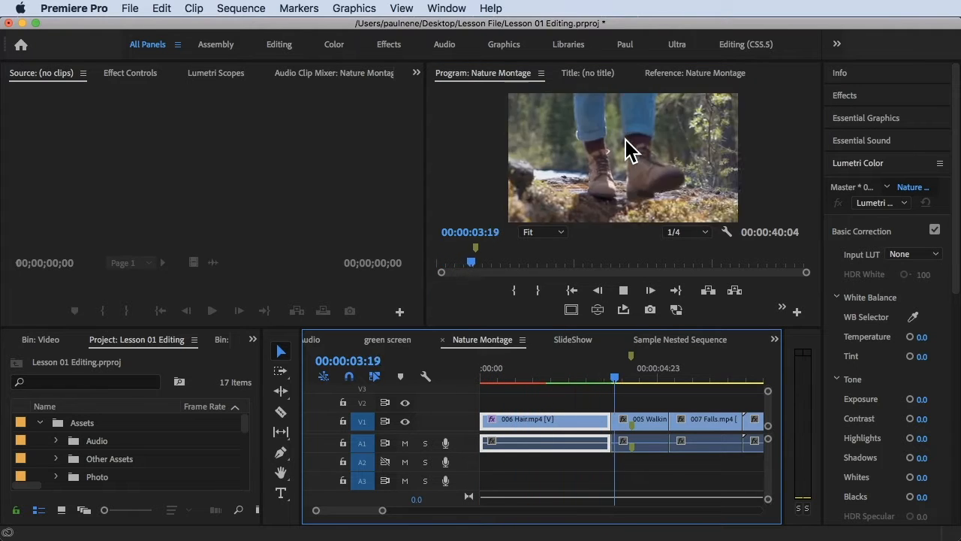
key("space")
left_click(560, 368)
key("Home")
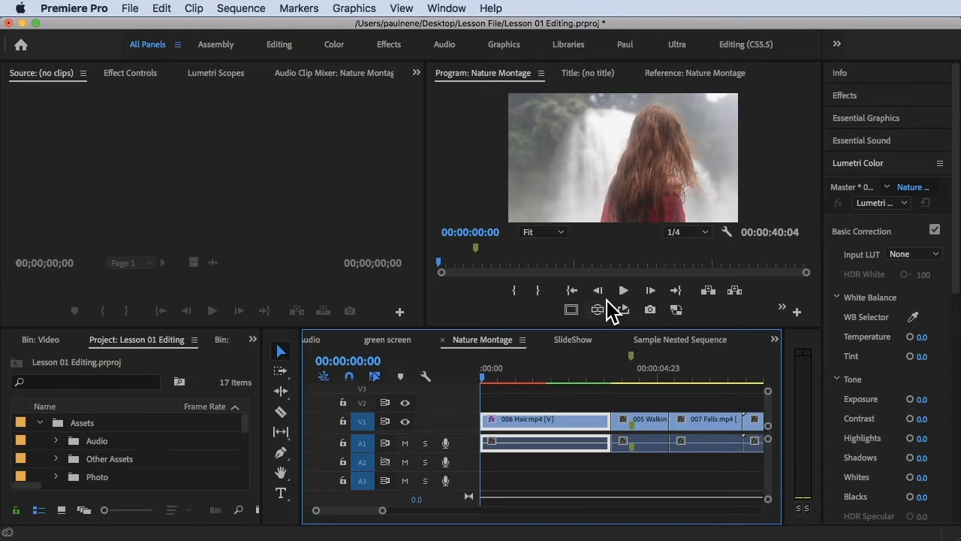
left_click_drag(488, 375, 481, 375)
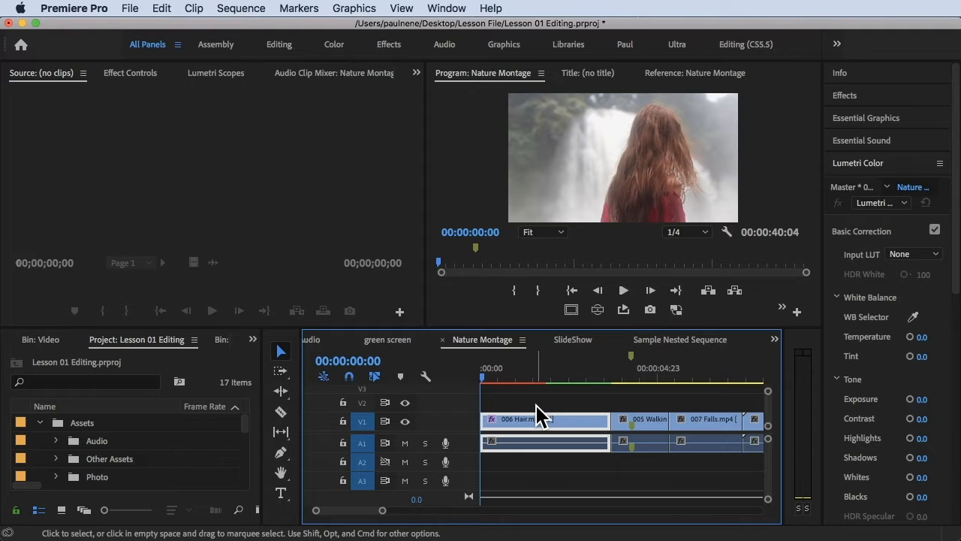
Step: Reposition the 006 Hair.mp4 clip within the program frame to about 865.9, 602.8, and deselect it
left_click(622, 185)
mouse_move(623, 191)
left_mouse_down()
mouse_move(594, 188)
mouse_move(630, 201)
left_mouse_up()
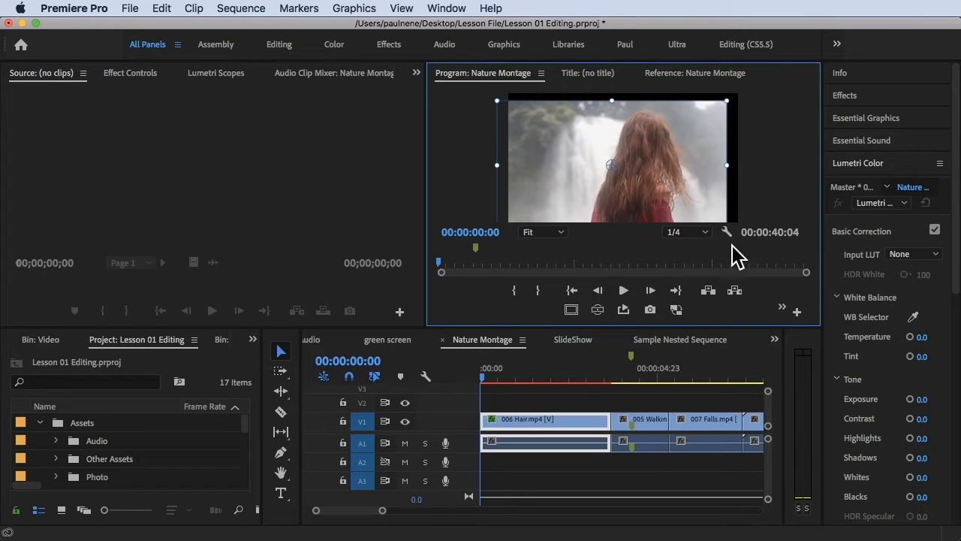
left_click_drag(493, 379, 494, 380)
left_click(511, 401)
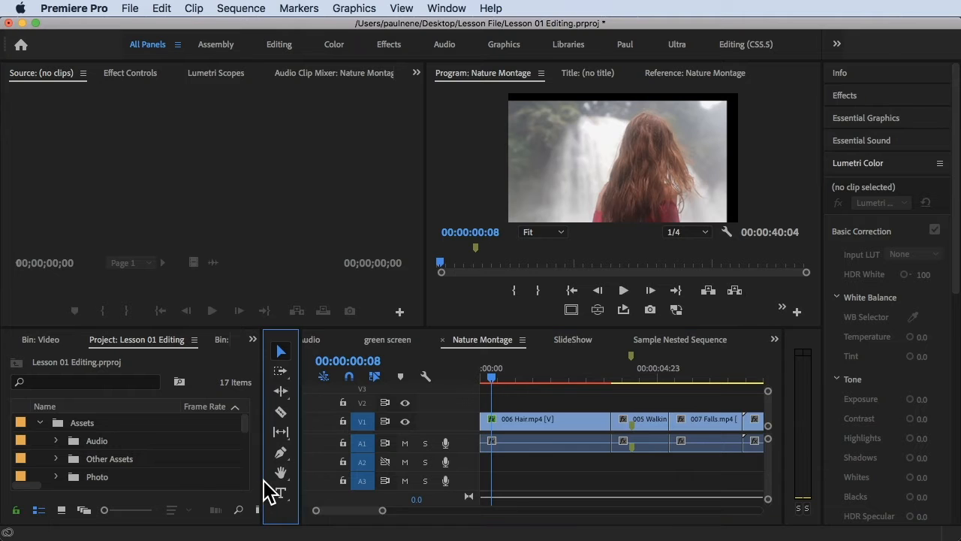
Step: Create a 1920 × 1080 adjustment layer at 23.976 fps and place it on V2 above the 006 Hair.mp4 clip
left_click_drag(264, 479, 317, 488)
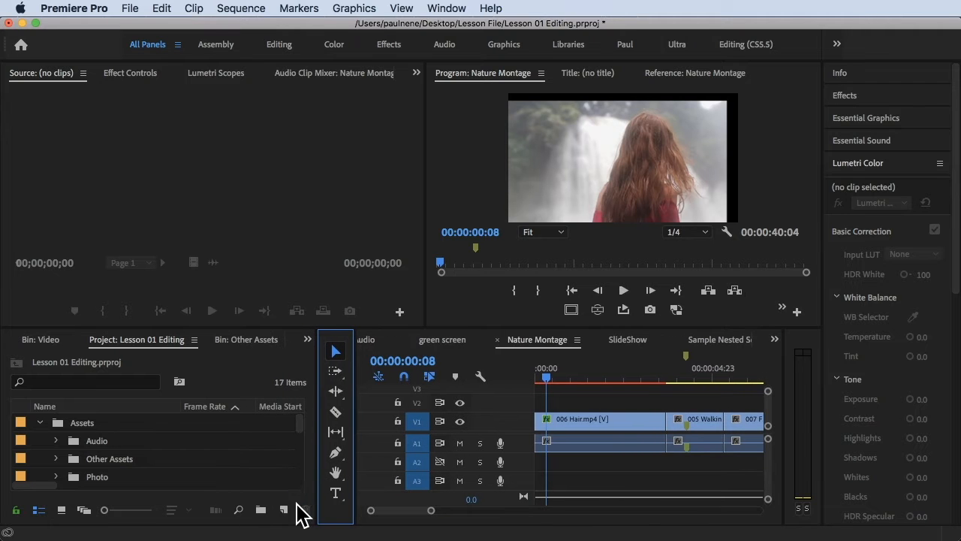
left_click(283, 510)
left_click(330, 375)
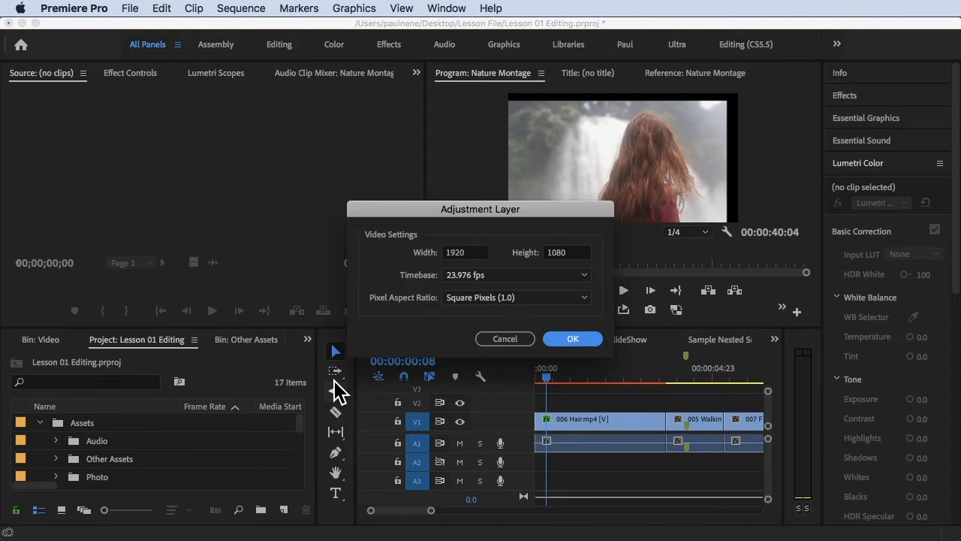
left_click(556, 340)
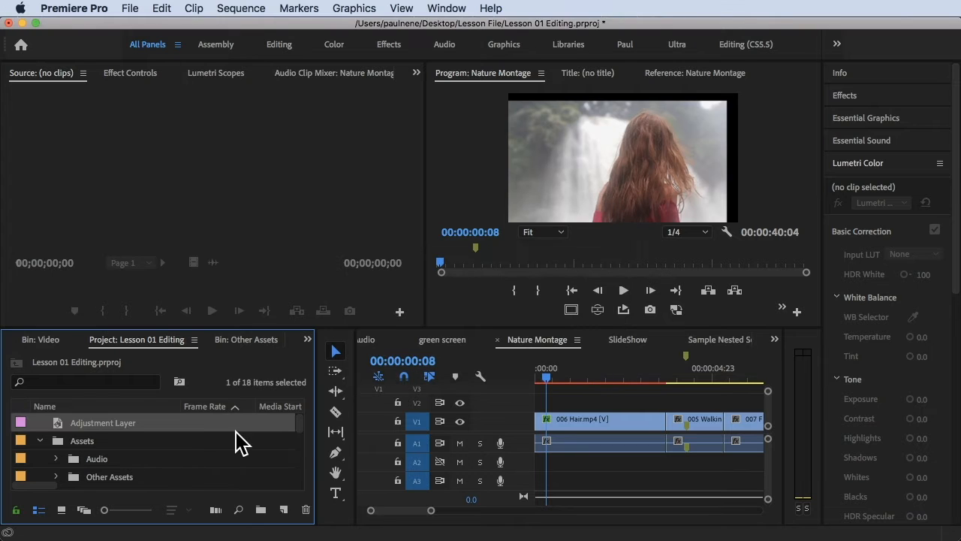
left_click_drag(161, 424, 644, 399)
Step: Find the Crop video effect and apply it to the adjustment layer on V2
left_click(856, 96)
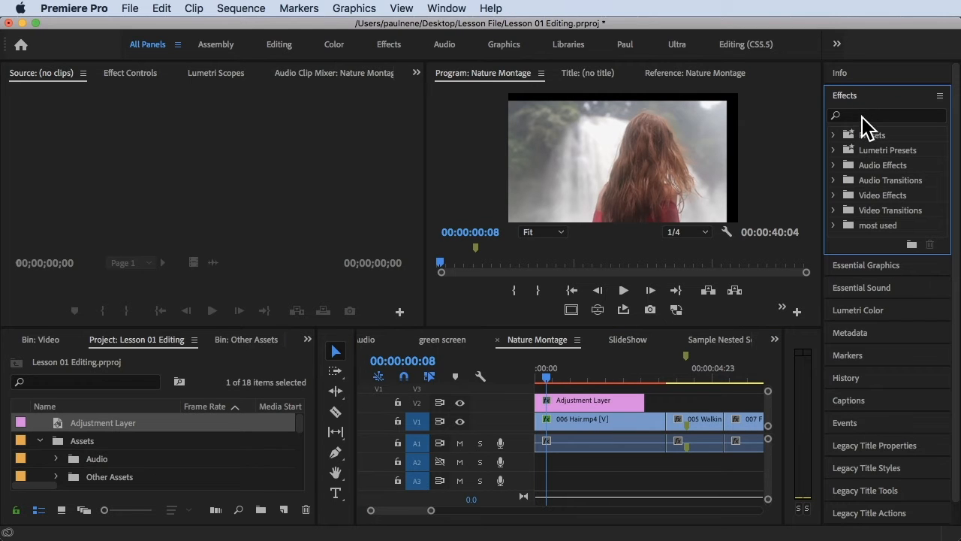
left_click(871, 116)
type("c")
type("ro")
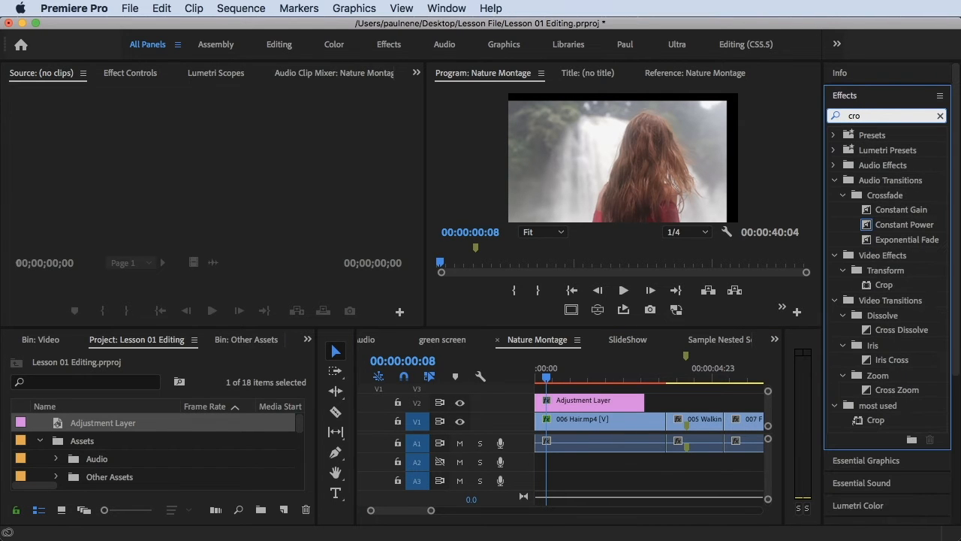
left_click_drag(879, 286, 580, 403)
Step: Crop the adjustment layer 18% on the left and 17% on the right to approximate a square frame
left_click(548, 370)
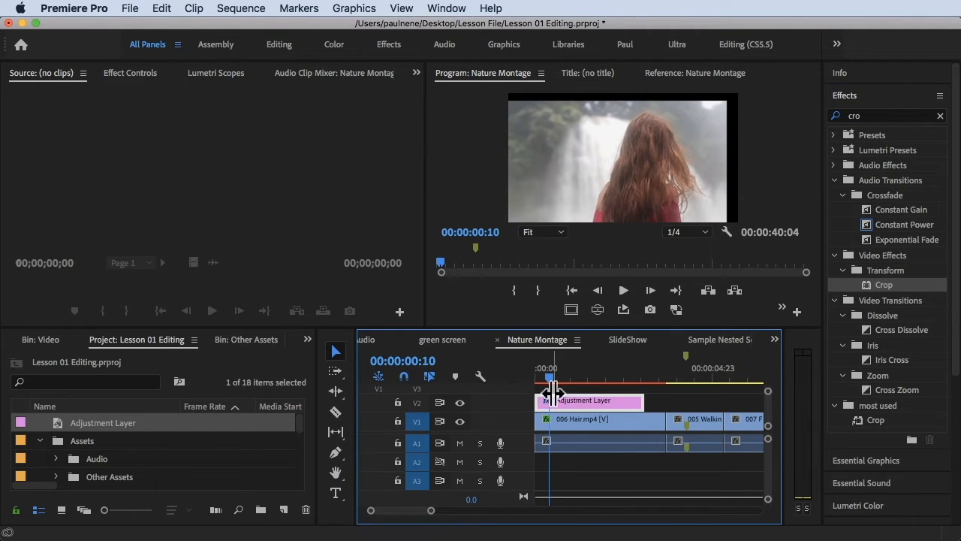
double_click(556, 398)
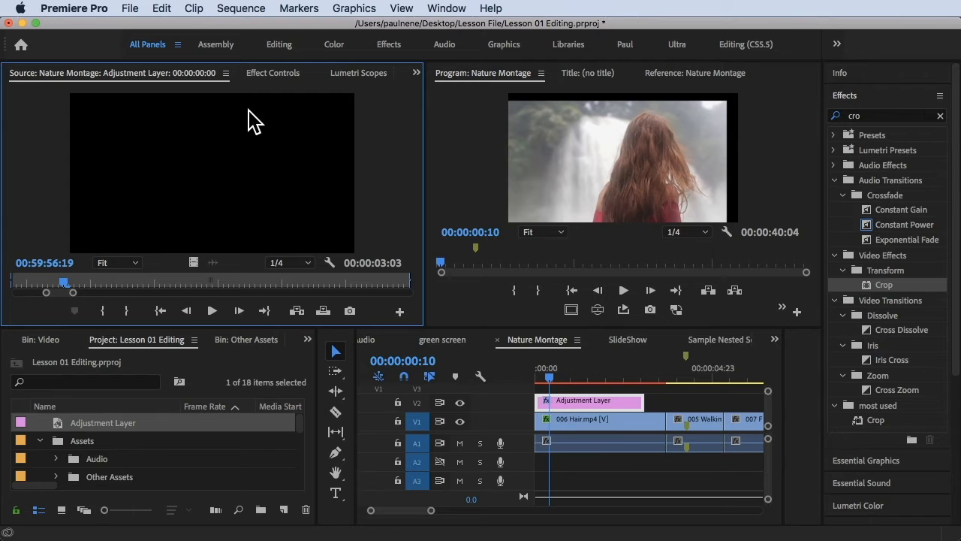
left_click(289, 75)
scroll(112, 241, "down", 8)
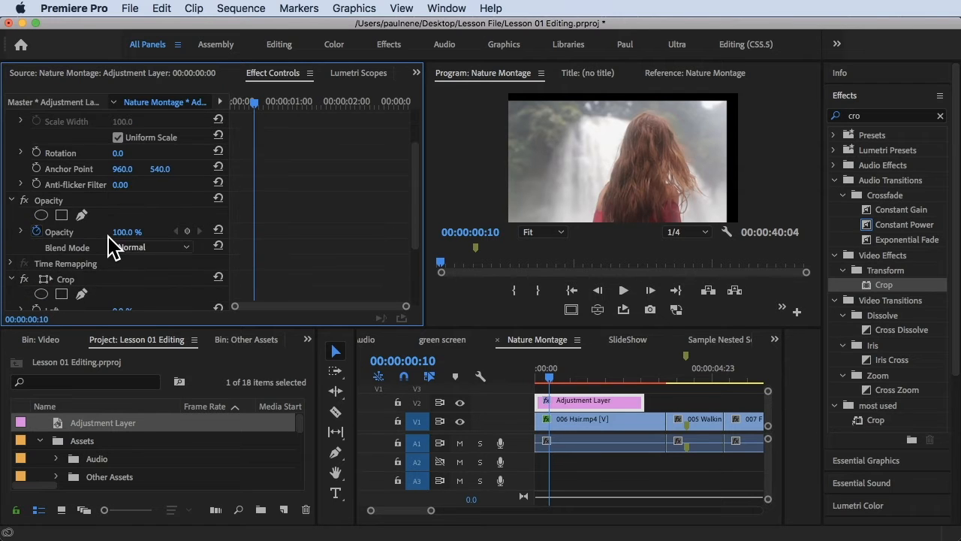
left_click_drag(121, 235, 150, 236)
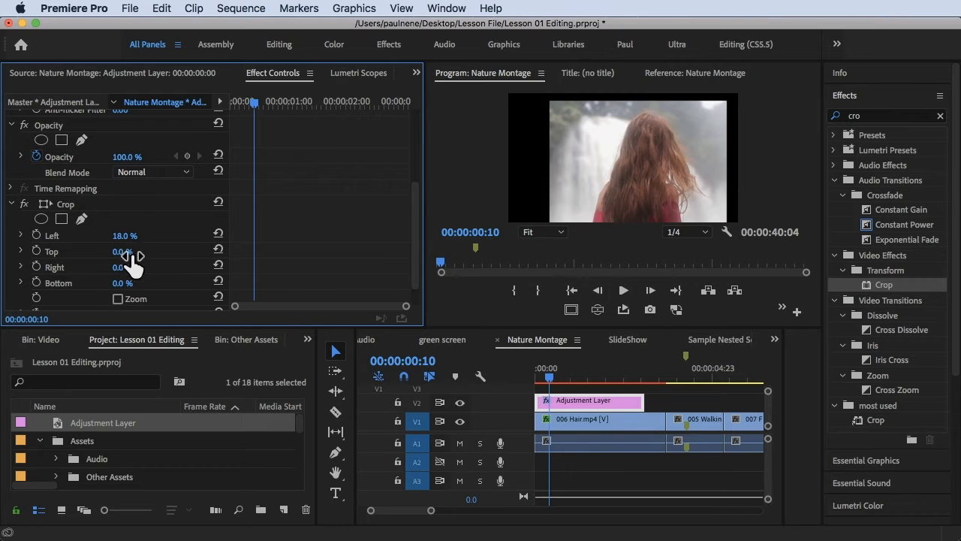
mouse_move(122, 267)
left_mouse_down()
mouse_move(259, 267)
mouse_move(136, 271)
left_mouse_up()
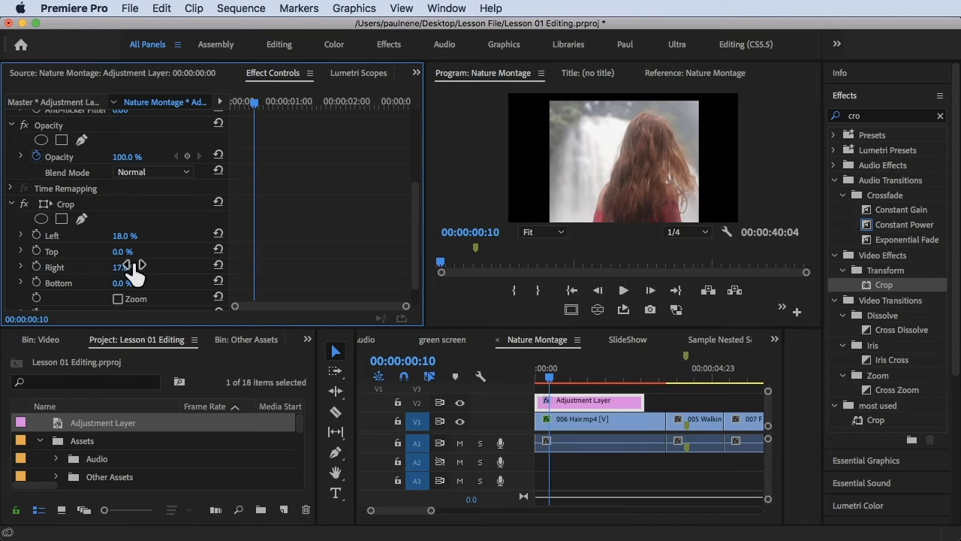
Step: Play the cropped 006 Hair.mp4 clip to review how the subject sits within the narrower frame
left_click(583, 193)
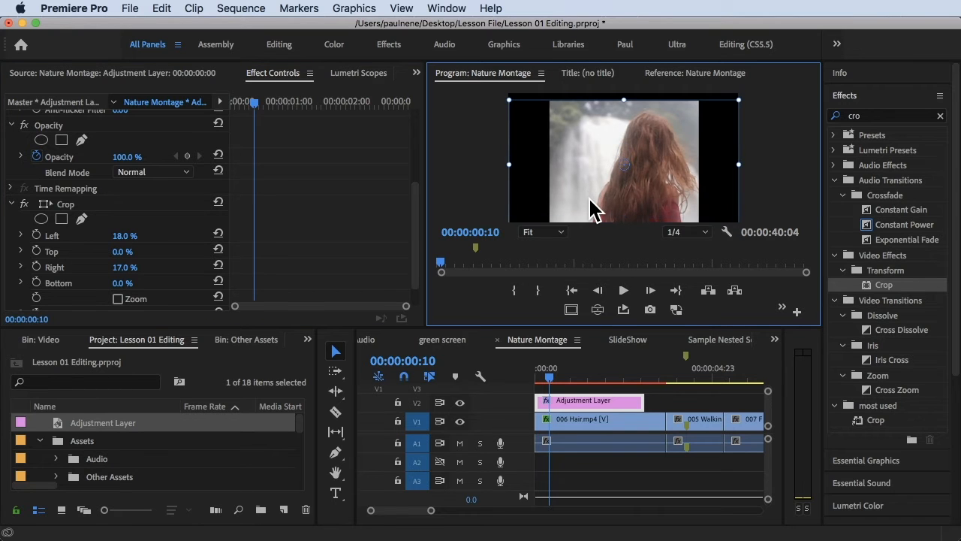
left_click(612, 424)
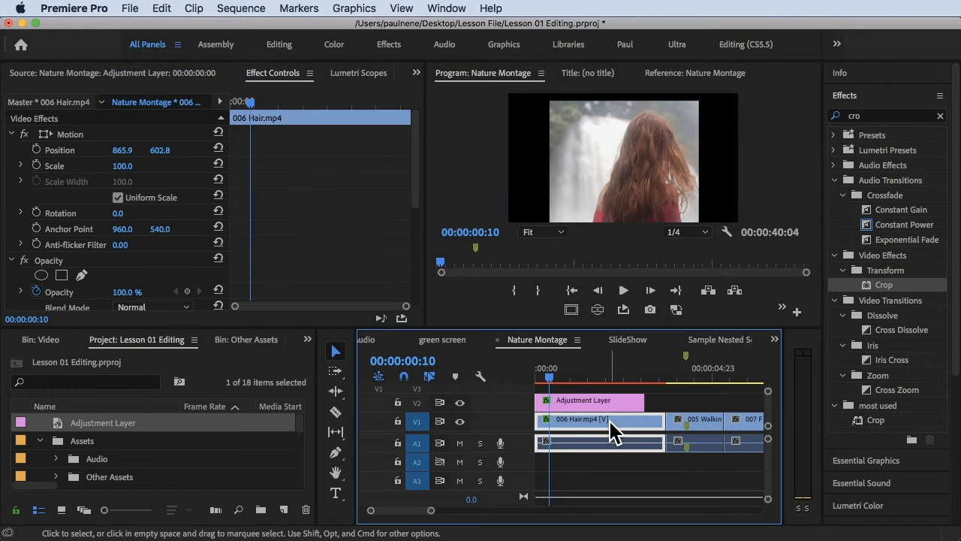
double_click(612, 431)
left_click(628, 192)
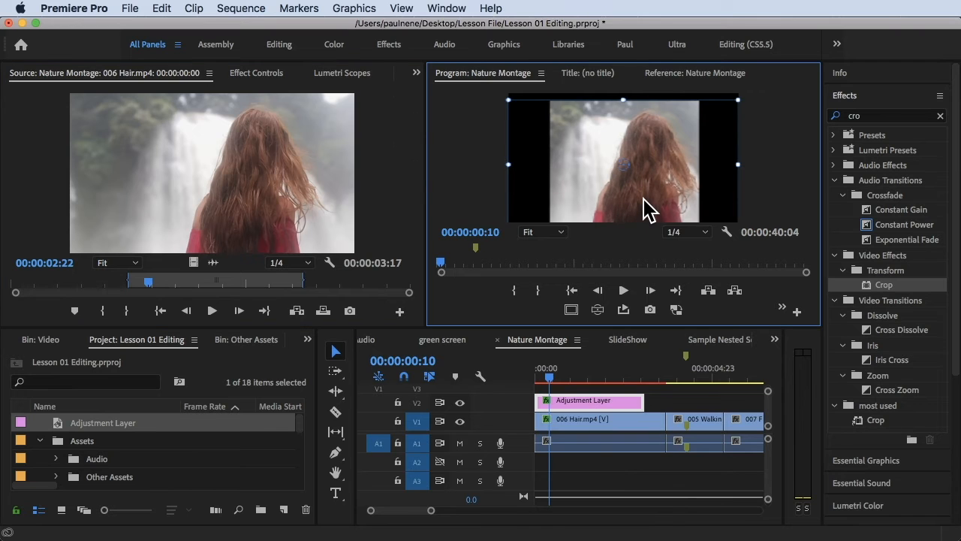
left_click(547, 386)
key("space")
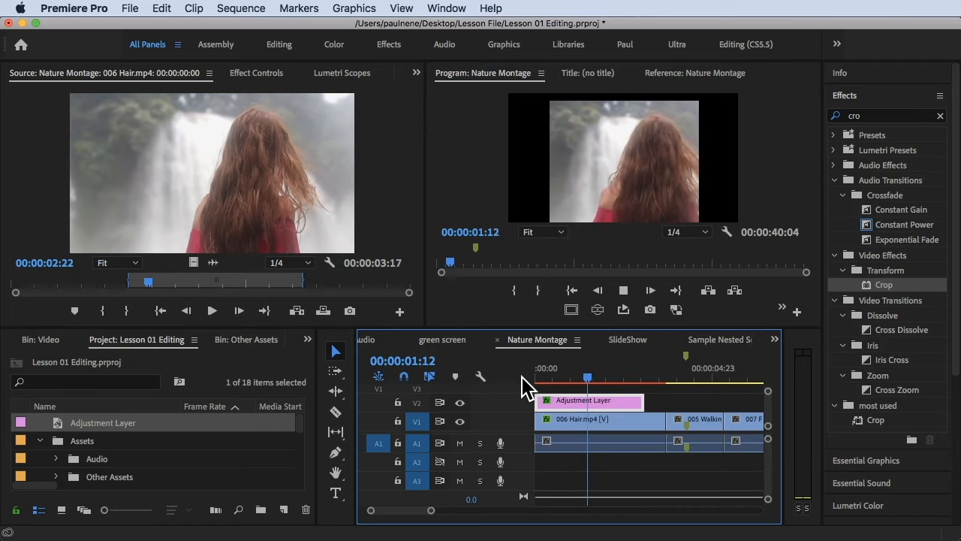
key("space")
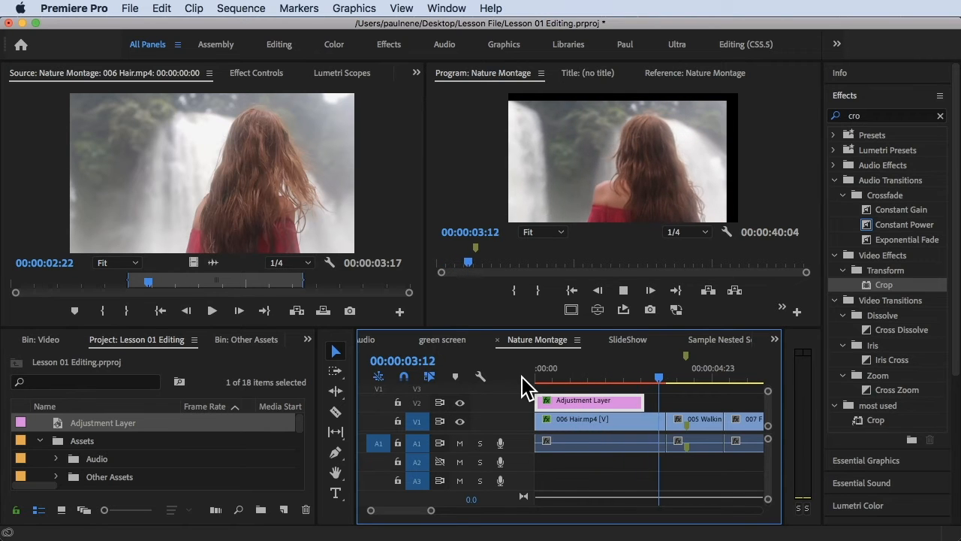
Step: Enable scale and position keyframing on the 006 Hair.mp4 clip at 00:00:01:12
left_click(588, 373)
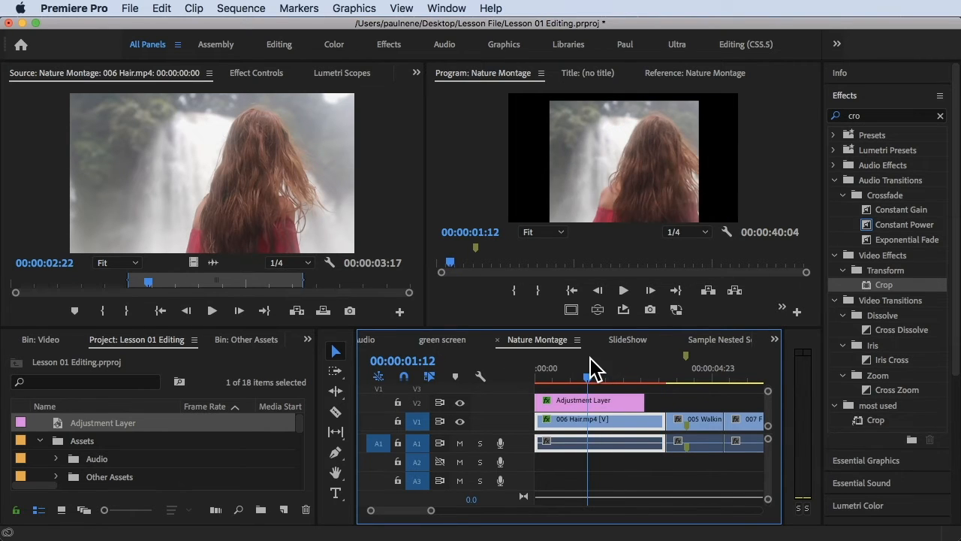
double_click(598, 425)
left_click(255, 75)
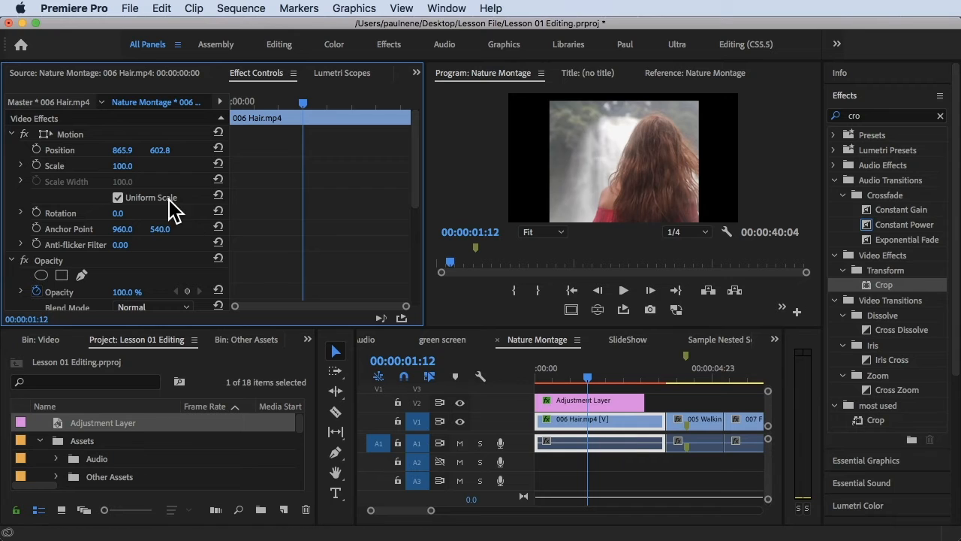
left_click(37, 165)
left_click(36, 149)
Step: Advance to 00:00:02:02 and add a position keyframe at 697.9, 595.8 on the 006 Hair.mp4 clip
key("space")
key("space")
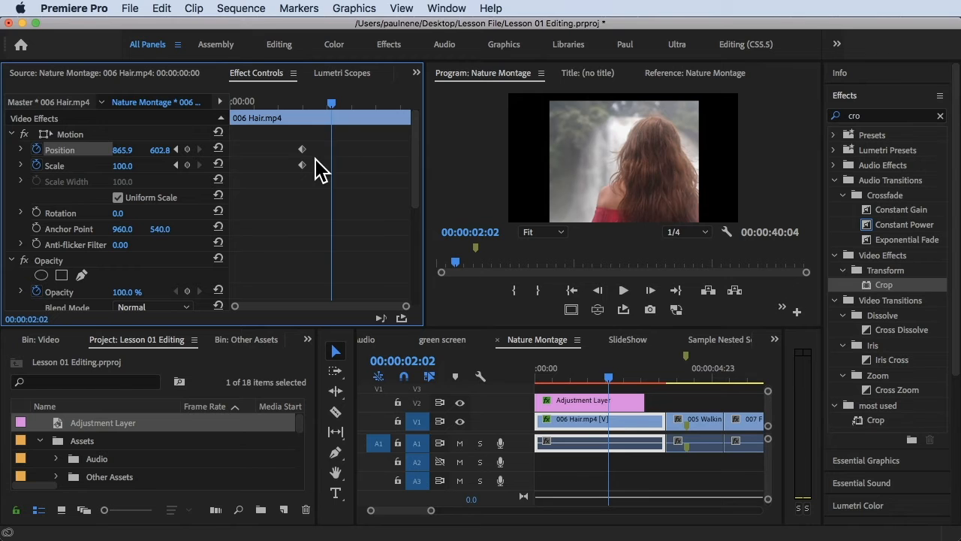
left_click_drag(124, 149, 149, 149)
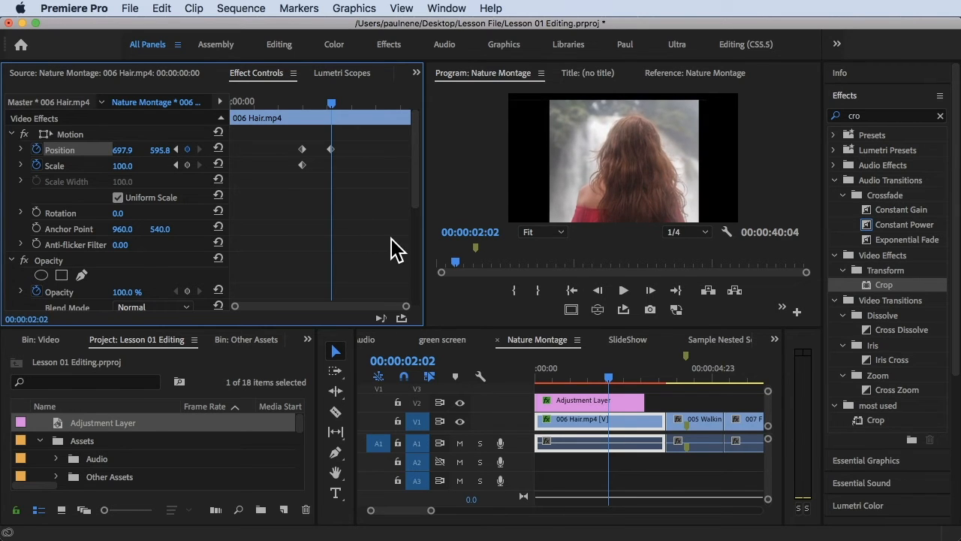
Step: Preview the position move, extend the adjustment layer's end over the start of the 007 Falls clip, and bring the playhead back to 00:00:00:01
key("space")
key("space")
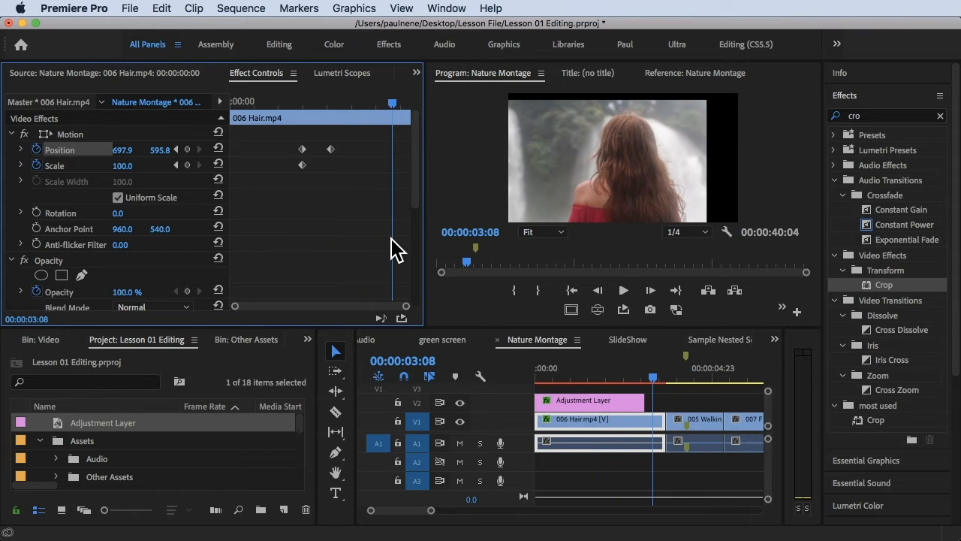
left_click_drag(644, 400, 743, 400)
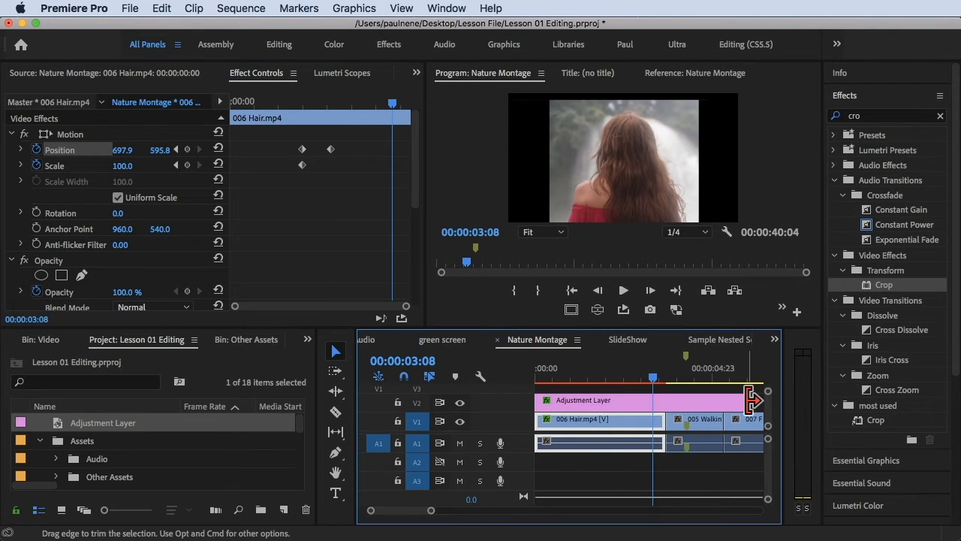
left_click_drag(633, 372, 539, 368)
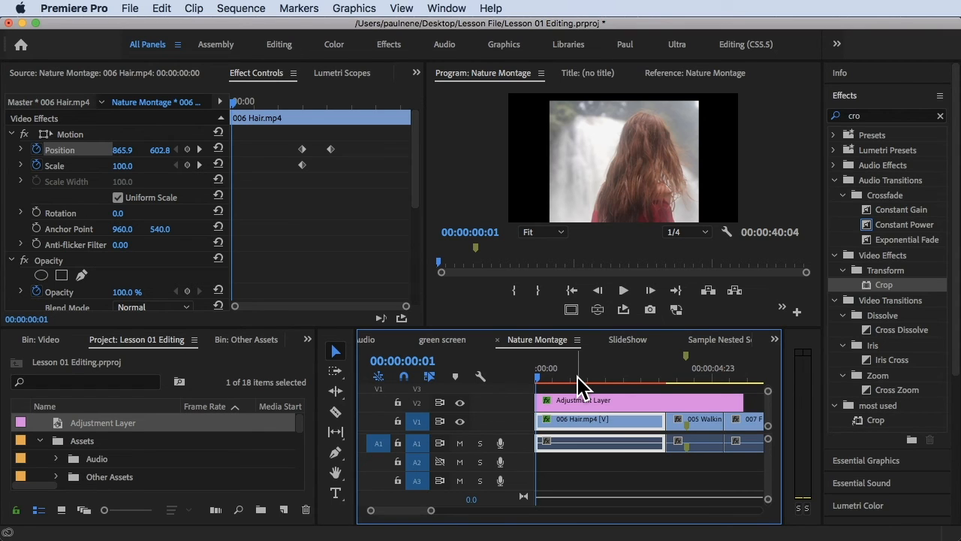
Step: Auto-reframe the sequence with a Square 1:1 target aspect ratio, Default motion tracking and clips not nested
left_click(241, 9)
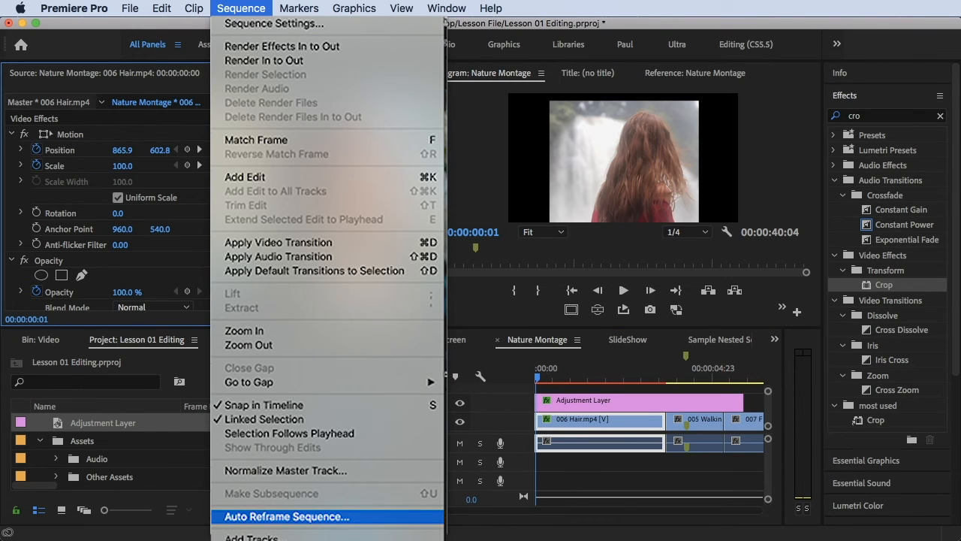
left_click(286, 516)
left_click(316, 262)
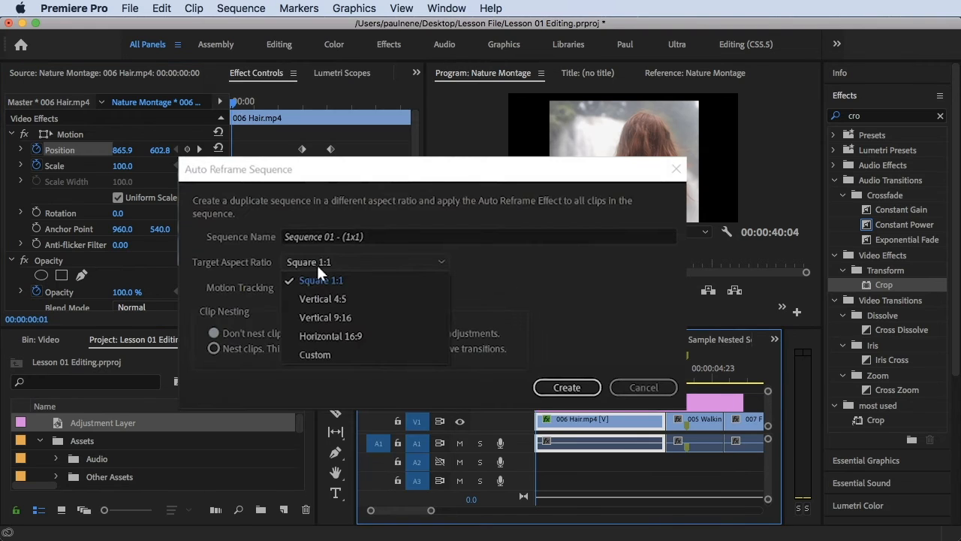
left_click(316, 263)
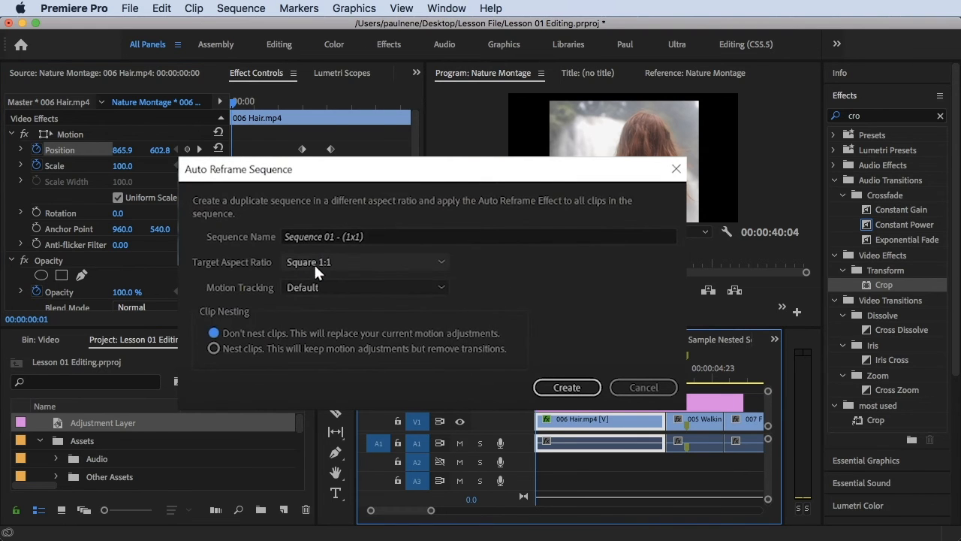
left_click(314, 264)
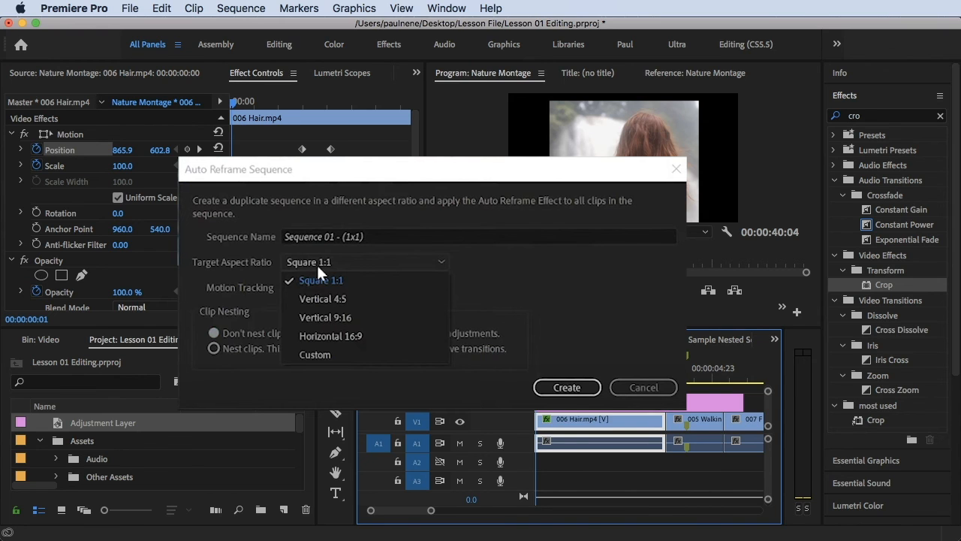
left_click(317, 266)
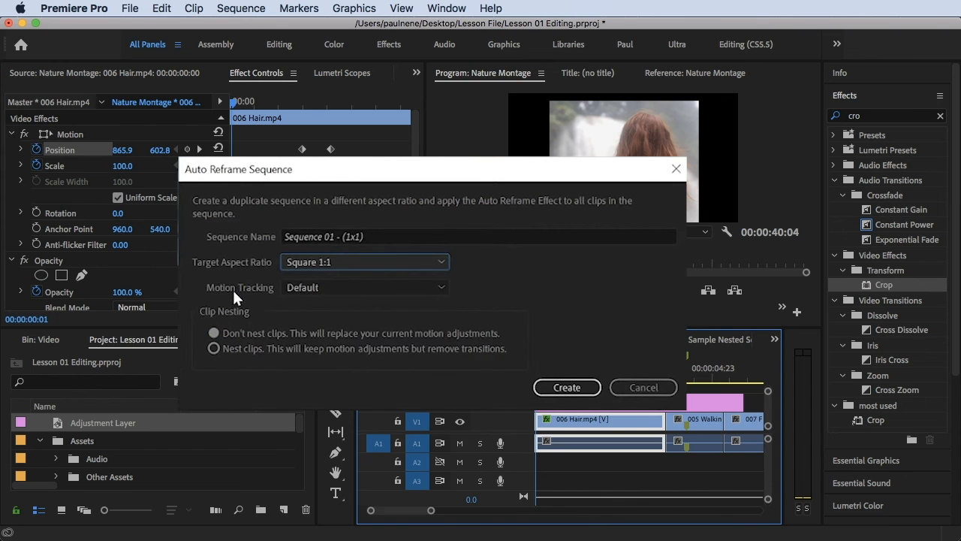
left_click(301, 288)
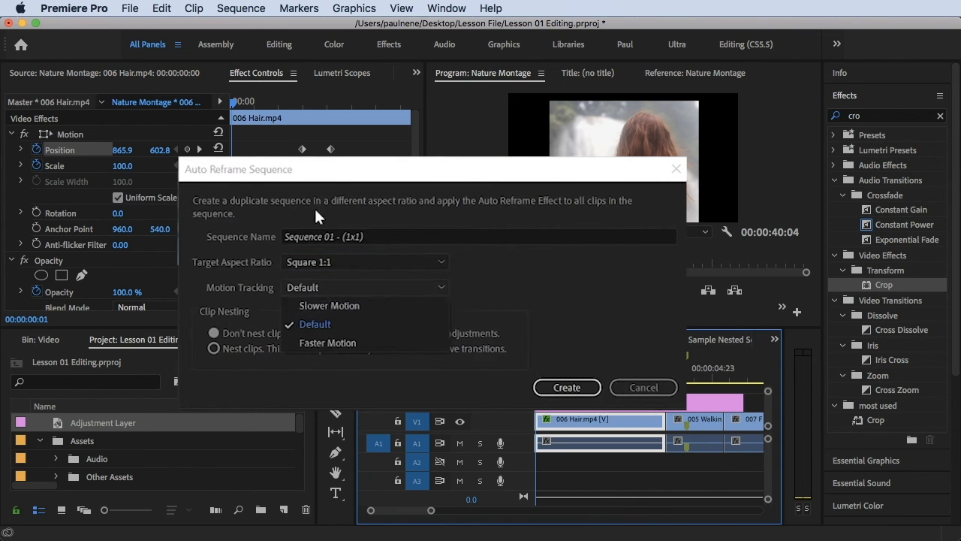
left_click(317, 325)
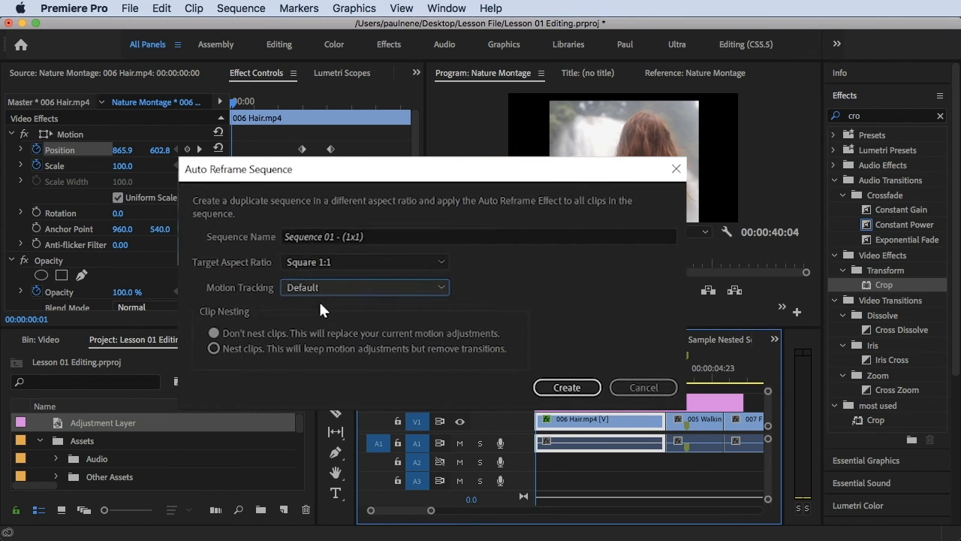
left_click(578, 386)
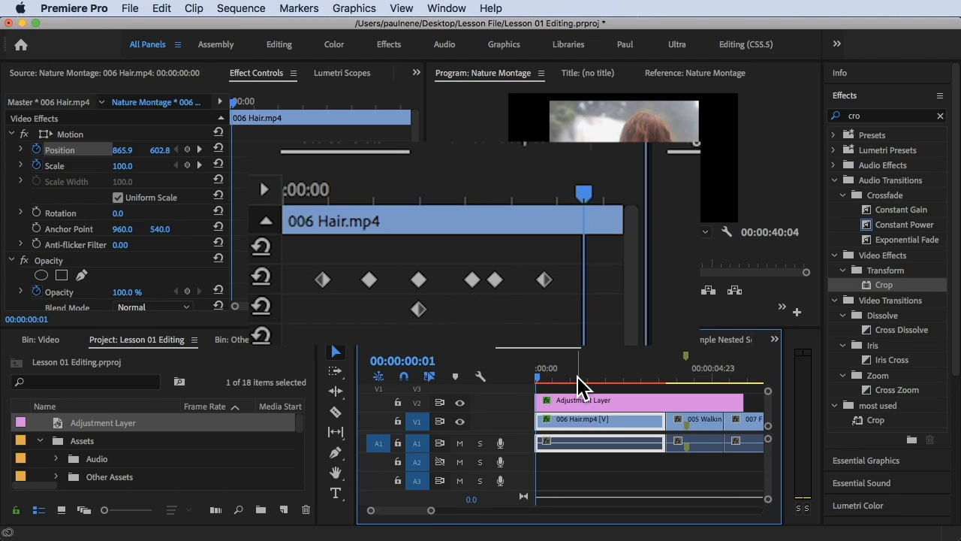
Step: Scrub back through the position keyframes of the 006 Hair.mp4 clip
left_click_drag(387, 189, 311, 204)
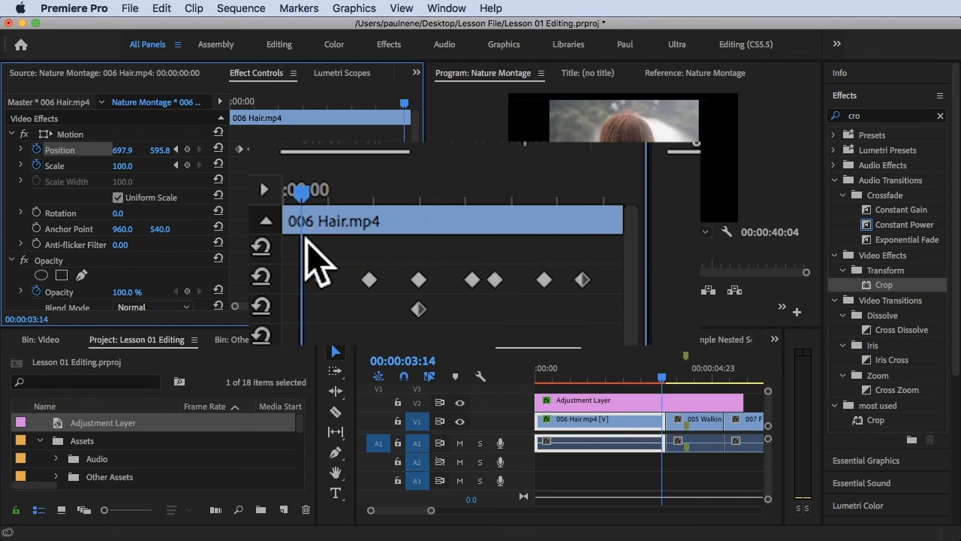